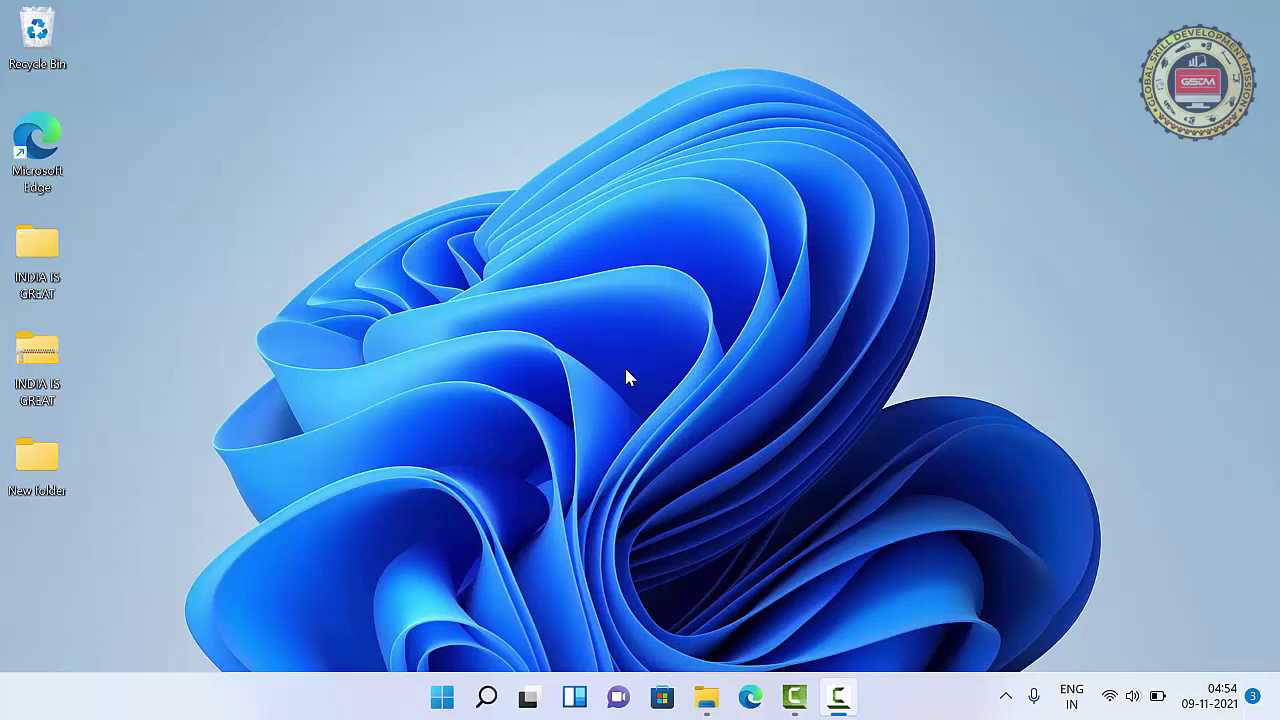
# Open the Recycle Bin to examine the deleted items it holds, and close it again
pyautogui.doubleClick(44, 37)
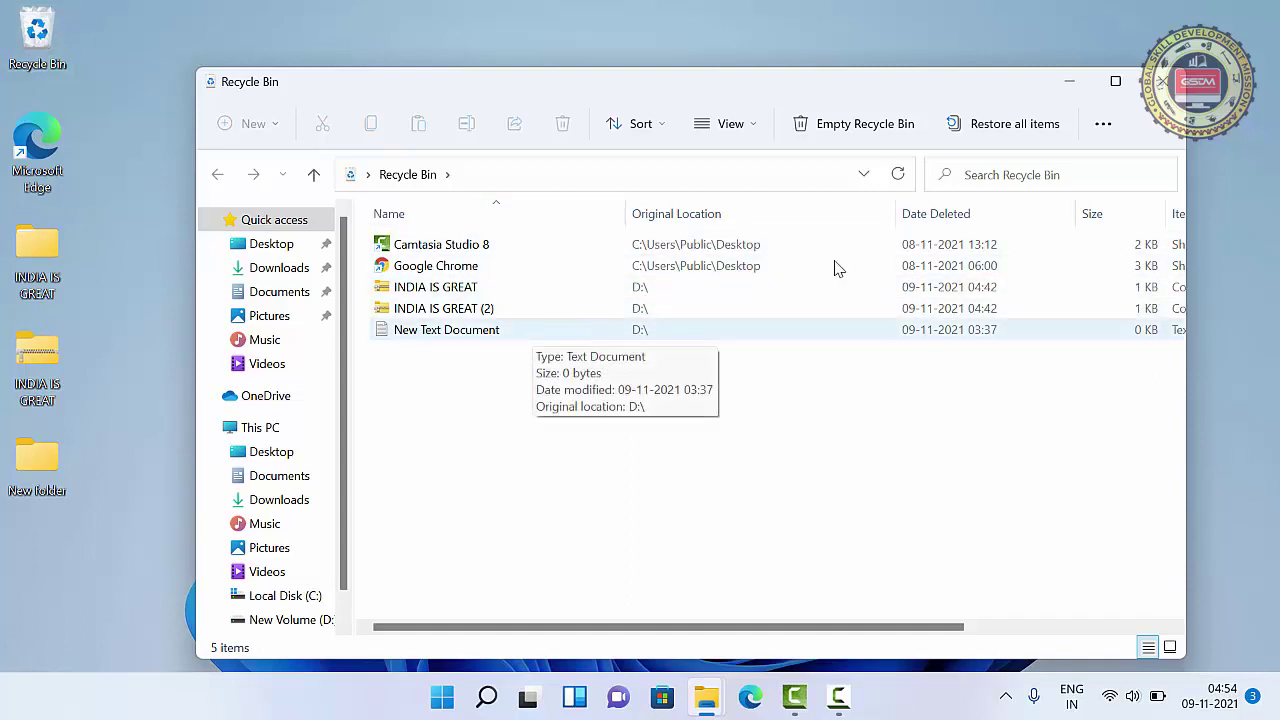
pyautogui.click(1157, 84)
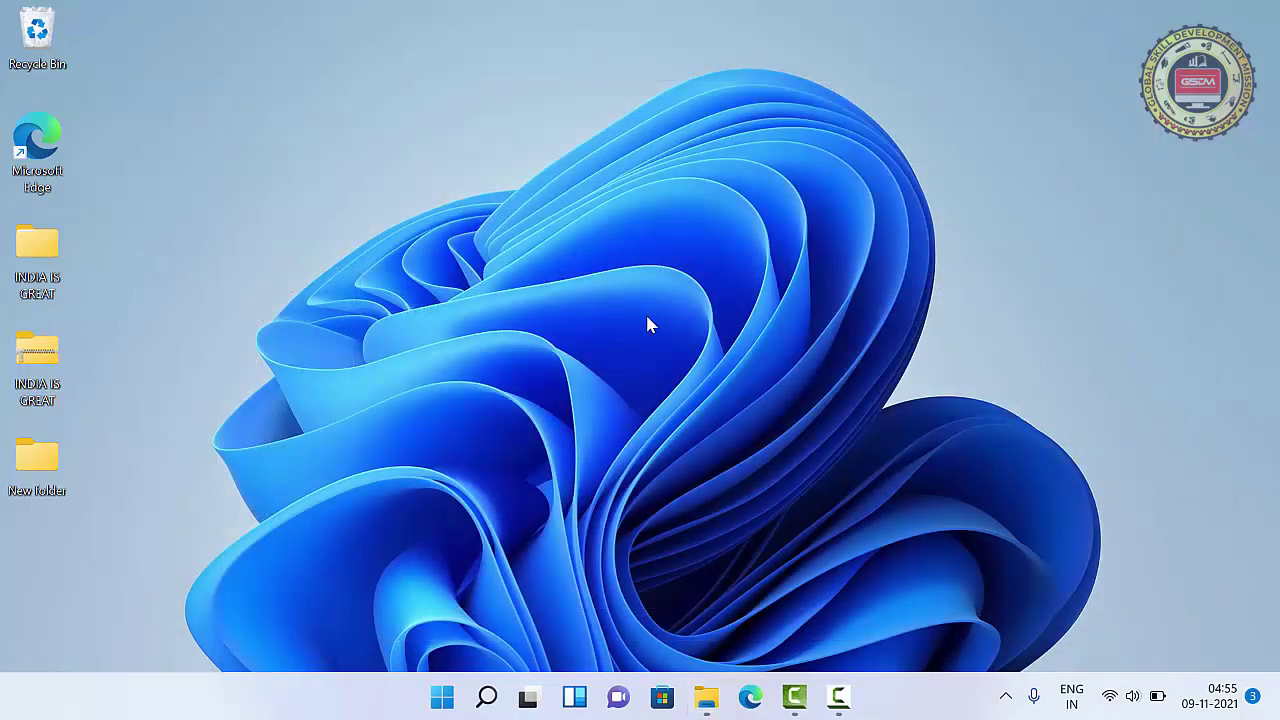
# Delete the INDIA IS GREAT folder, the zipped INDIA IS GREAT folder and New folder from the desktop
pyautogui.click(21, 275)
pyautogui.click(127, 300)
pyautogui.press('Delete')
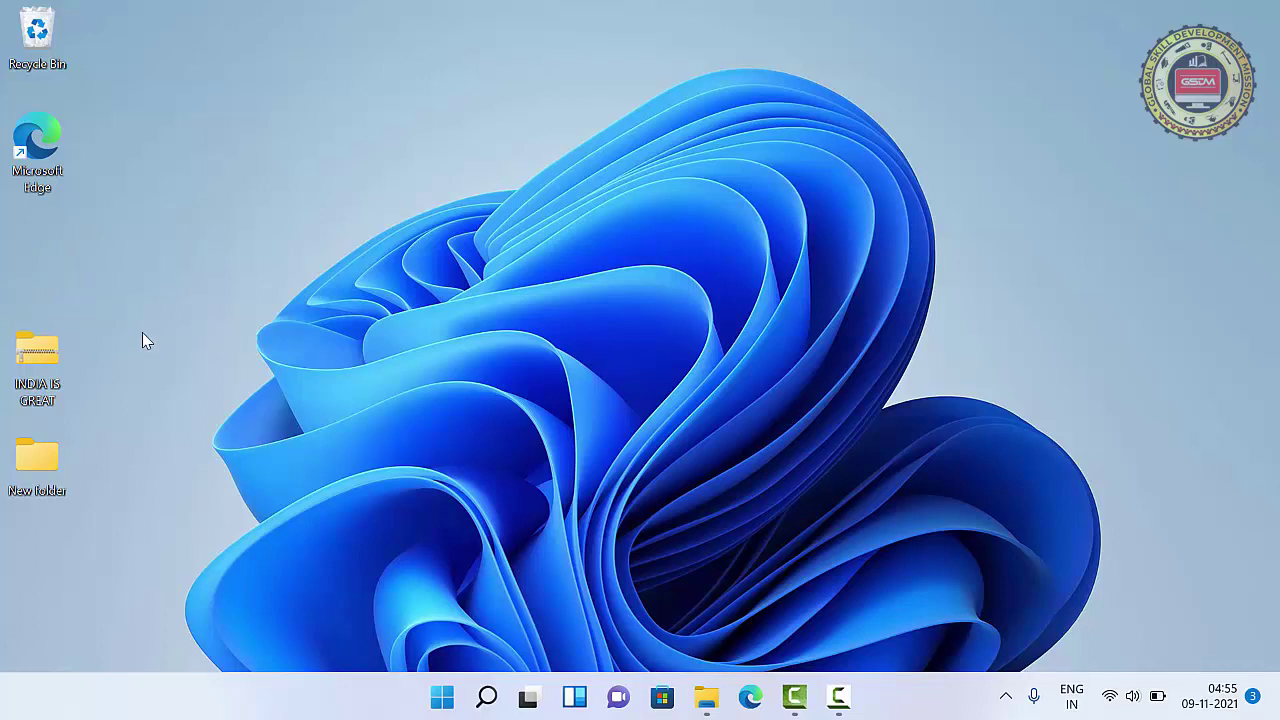
pyautogui.moveTo(80, 433); pyautogui.dragTo(30, 37)
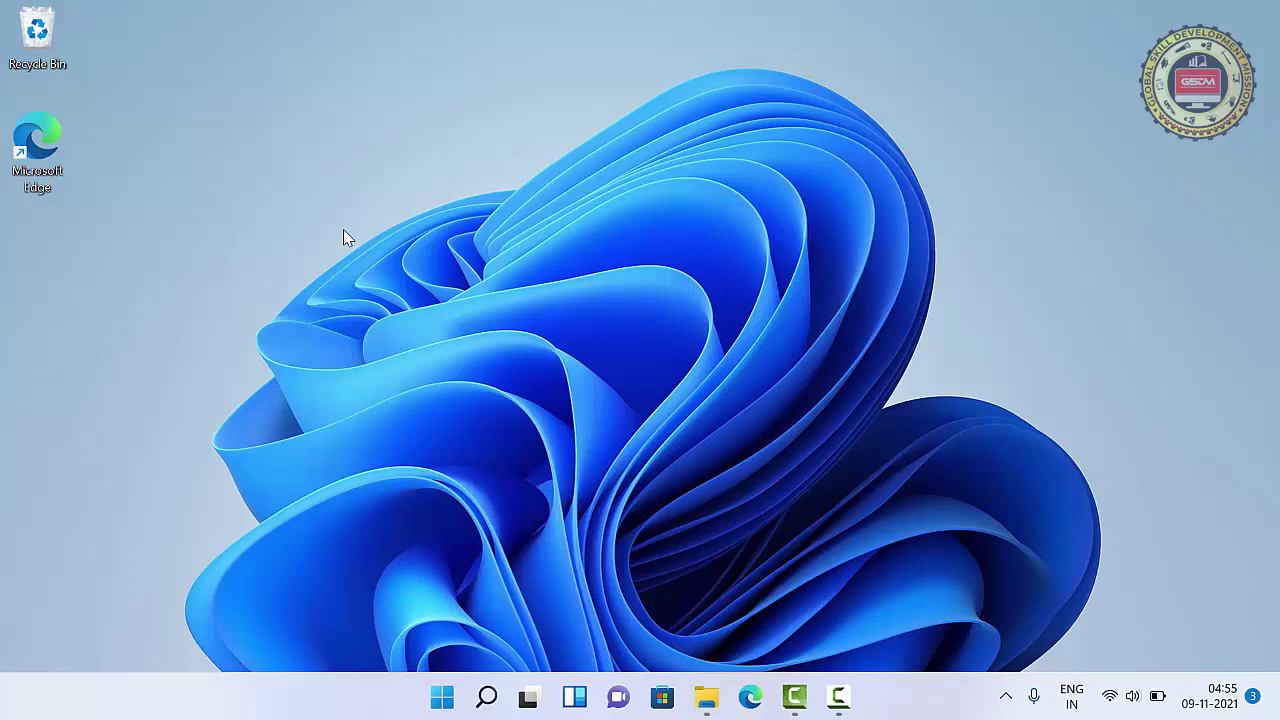
# Open the Recycle Bin, sort its items by date deleted with the newest first, and look over the three items deleted from the desktop
pyautogui.doubleClick(37, 33)
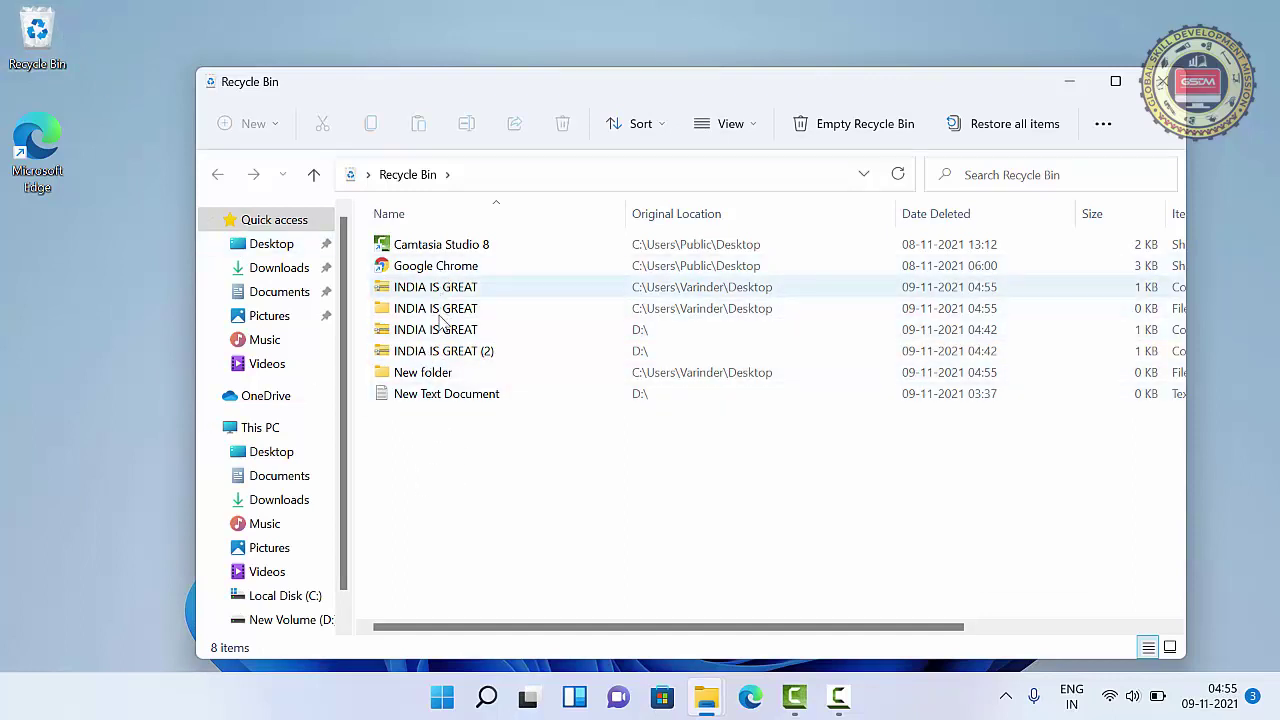
pyautogui.click(950, 220)
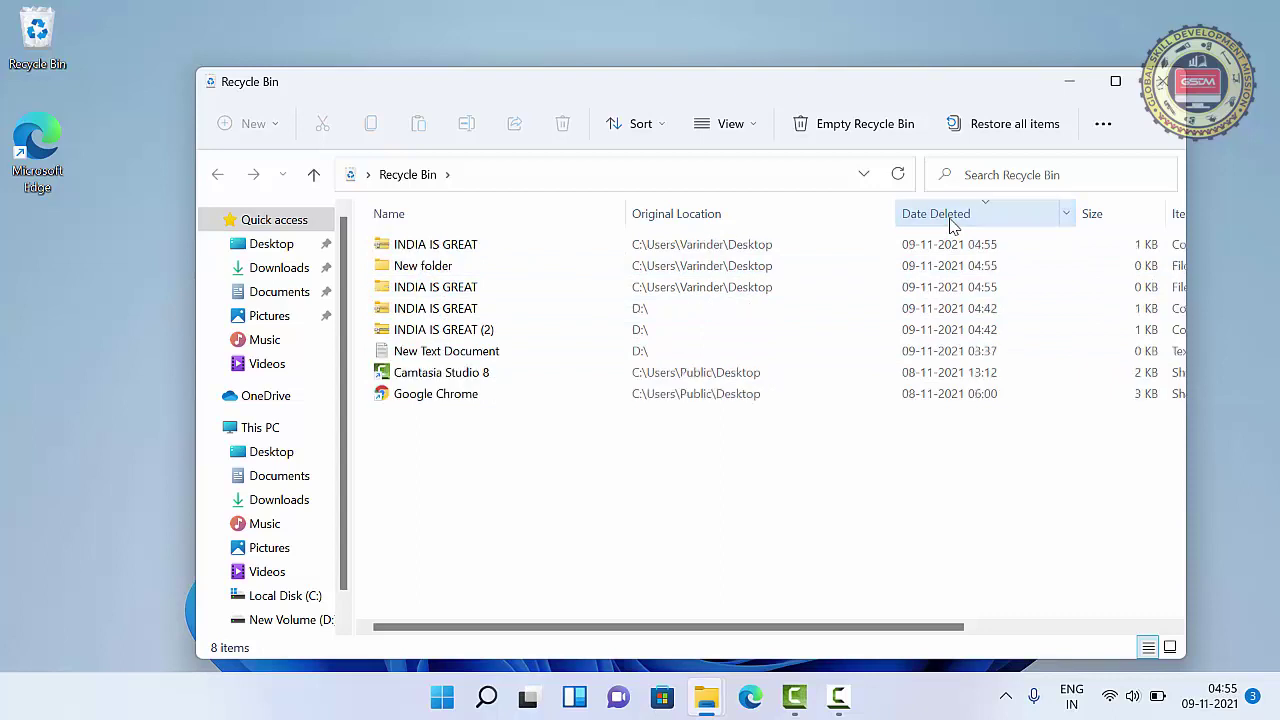
pyautogui.click(952, 224)
pyautogui.click(952, 224)
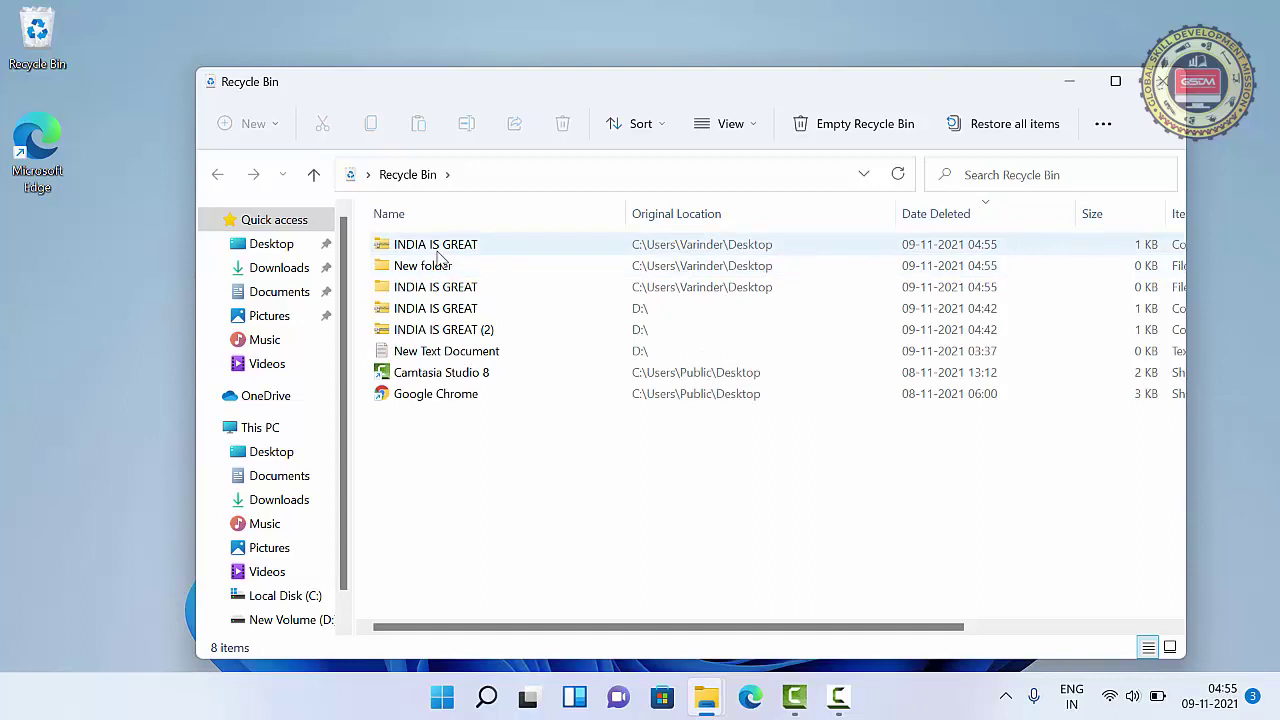
pyautogui.click(440, 248)
pyautogui.click(433, 272)
pyautogui.click(434, 288)
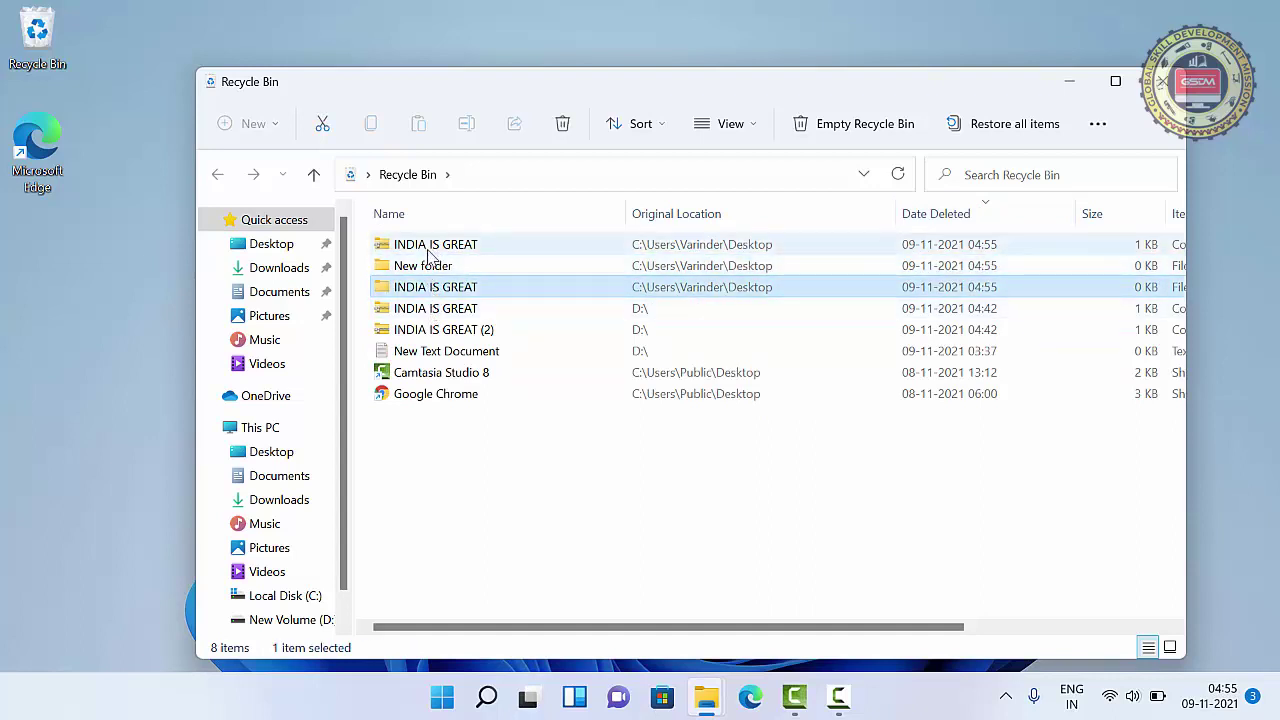
pyautogui.click(548, 520)
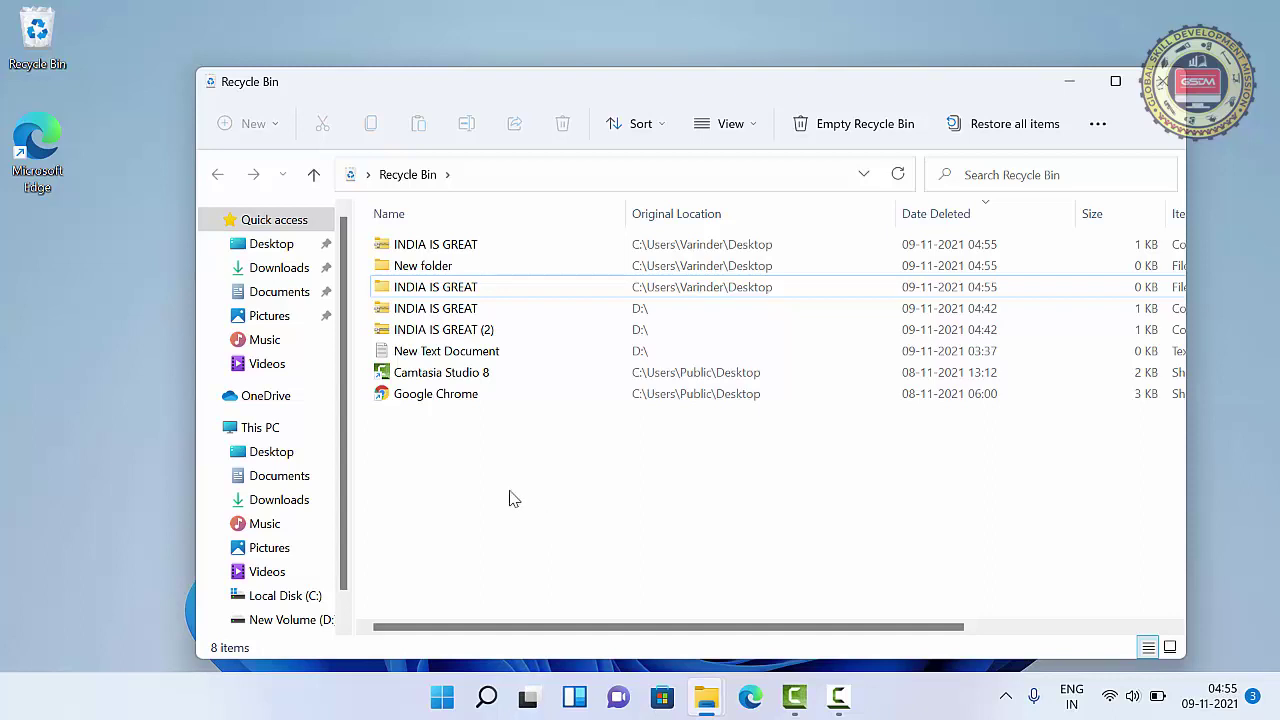
# Undo the last deletion from the desktop, and move New folder and the zipped INDIA IS GREAT folder back into the Recycle Bin
pyautogui.rightClick(36, 327)
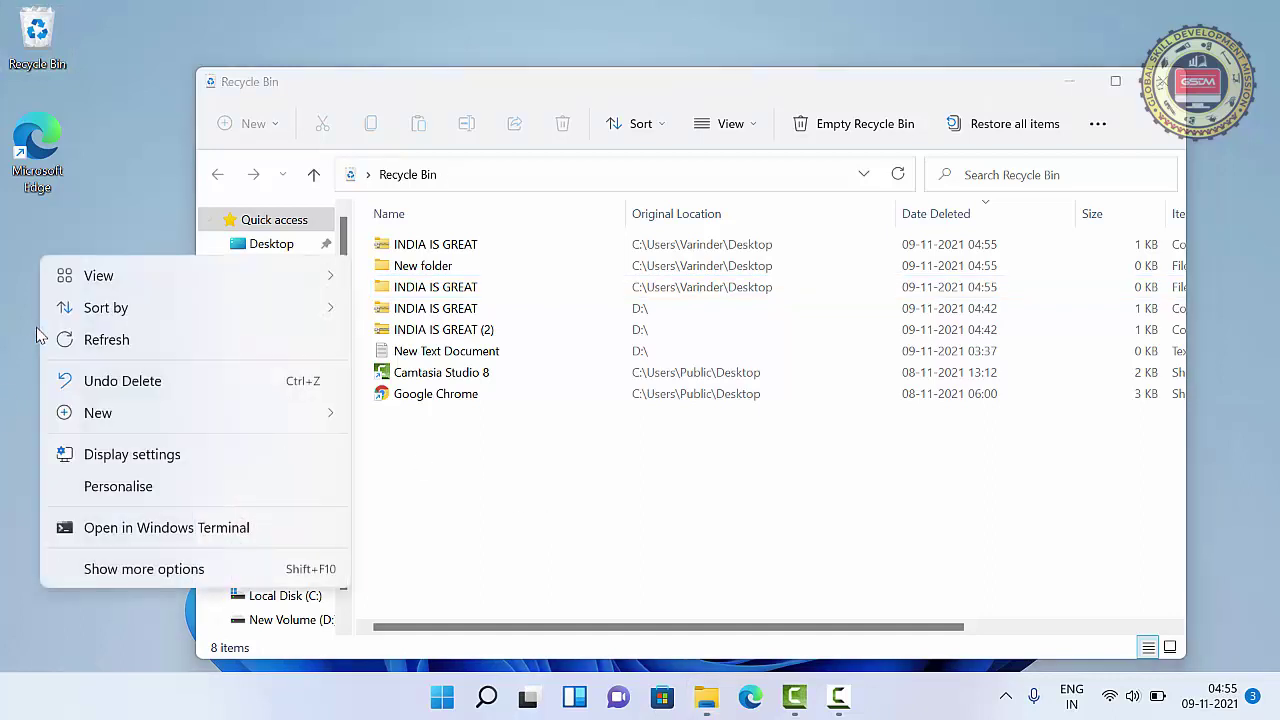
pyautogui.click(117, 380)
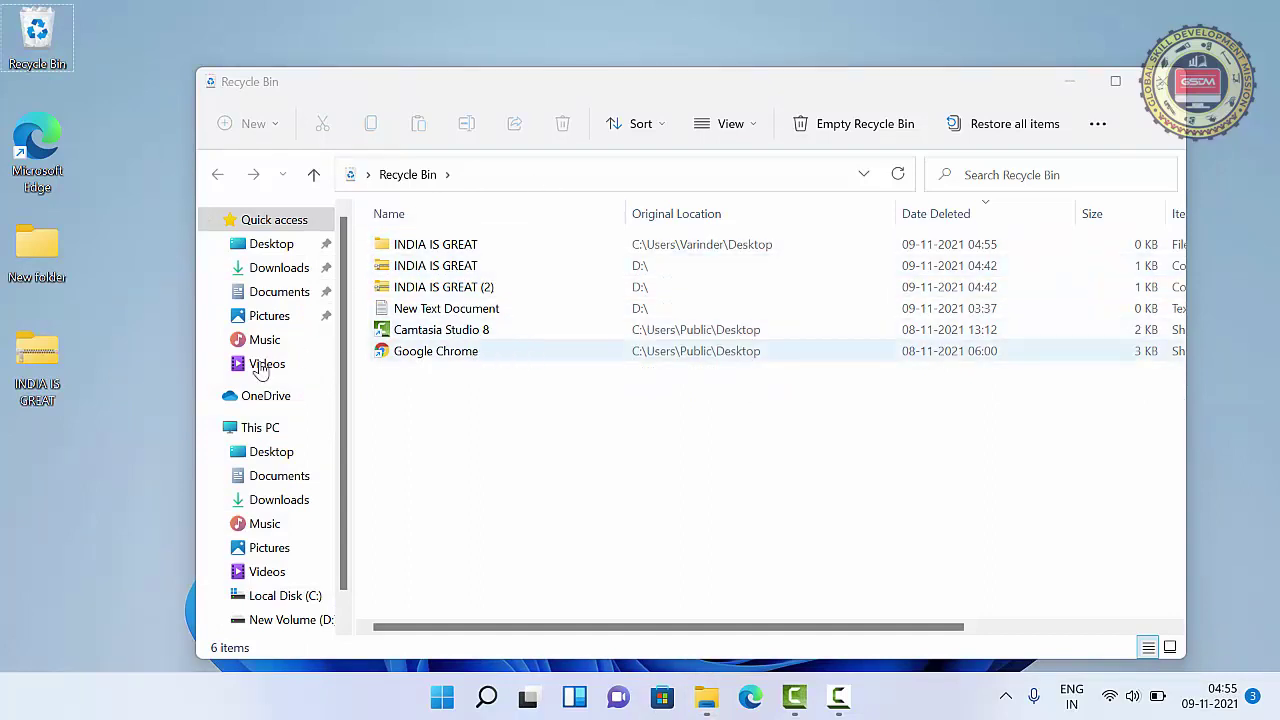
pyautogui.moveTo(33, 255); pyautogui.dragTo(33, 36)
pyautogui.click(531, 504)
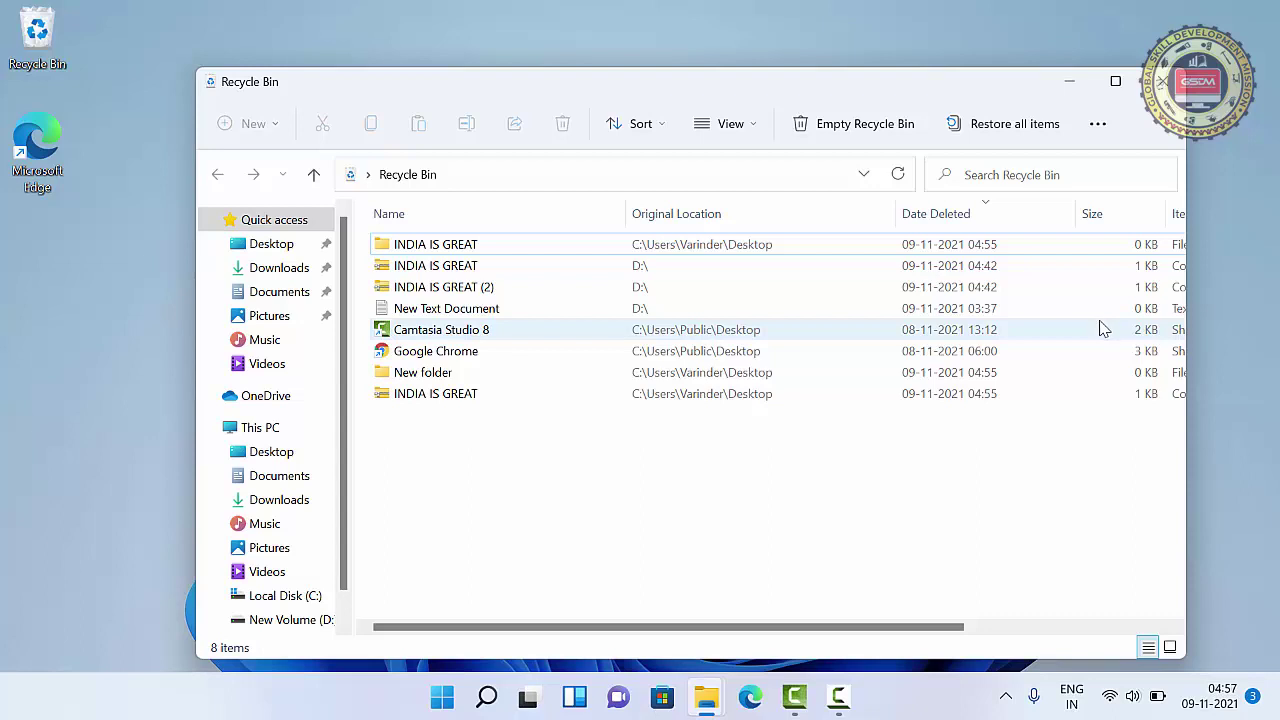
# Restore the unzipped INDIA IS GREAT folder from the Recycle Bin to the desktop
pyautogui.click(473, 250)
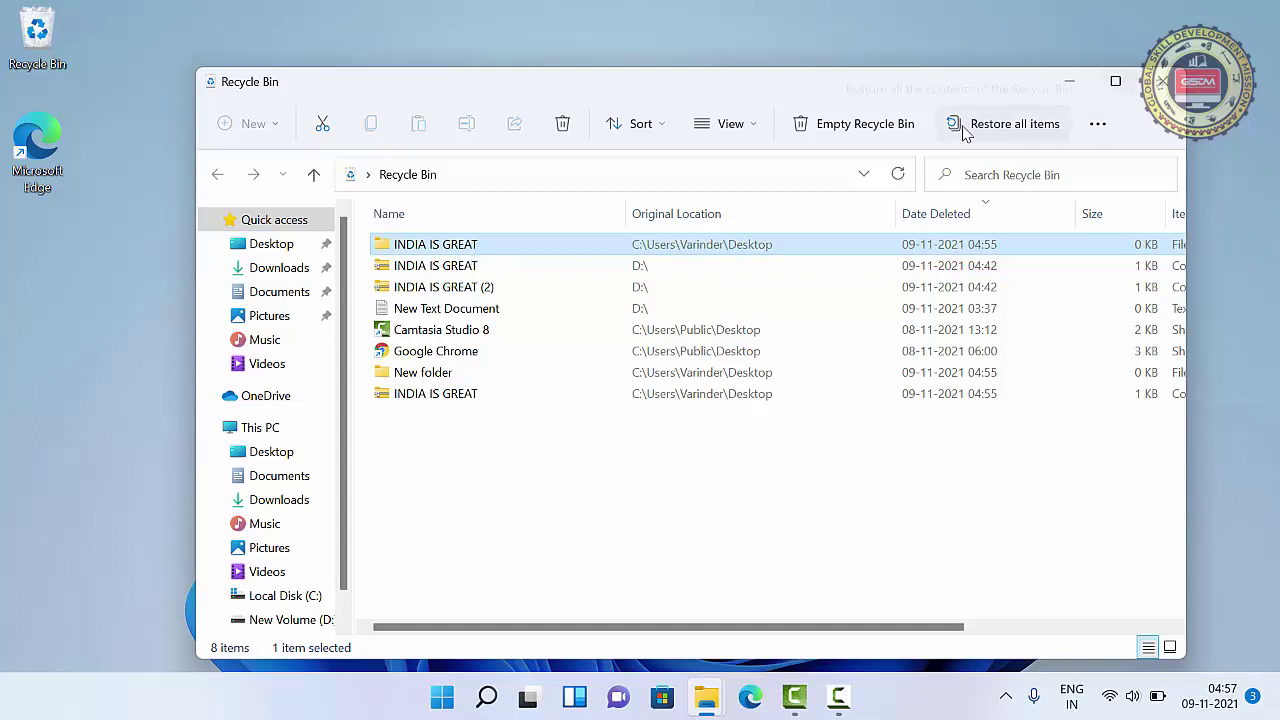
pyautogui.rightClick(450, 257)
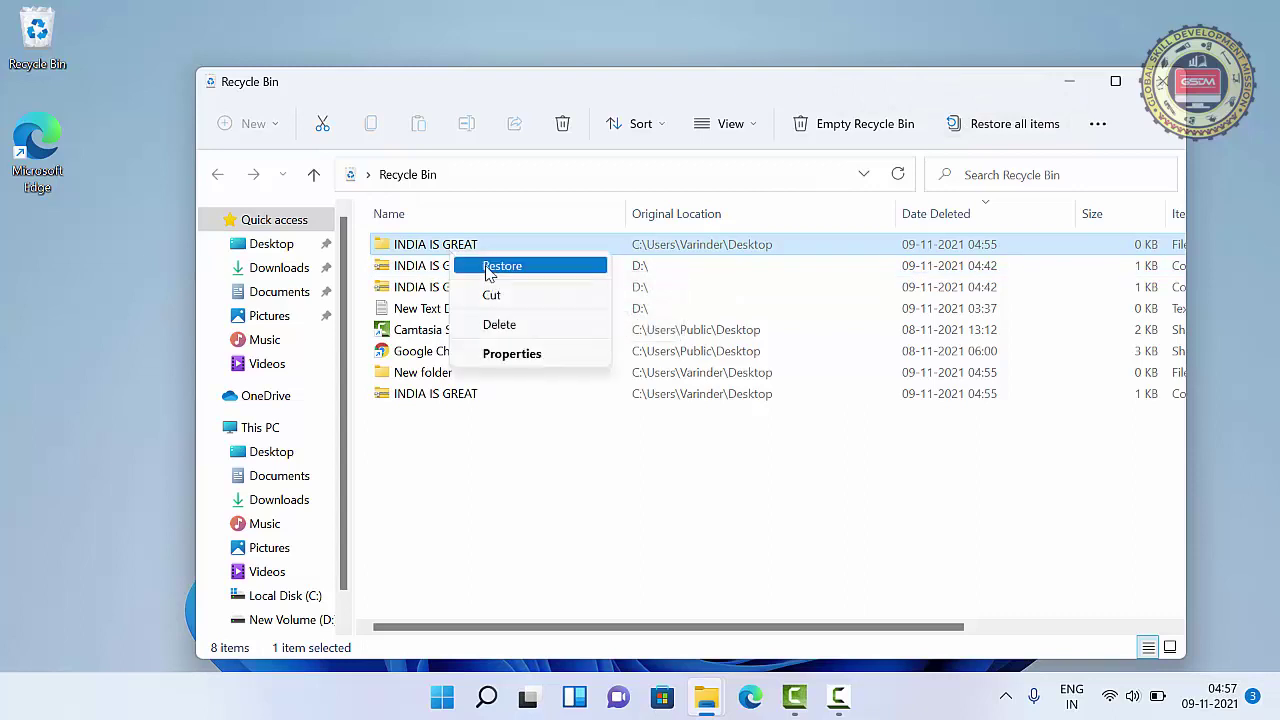
pyautogui.click(487, 268)
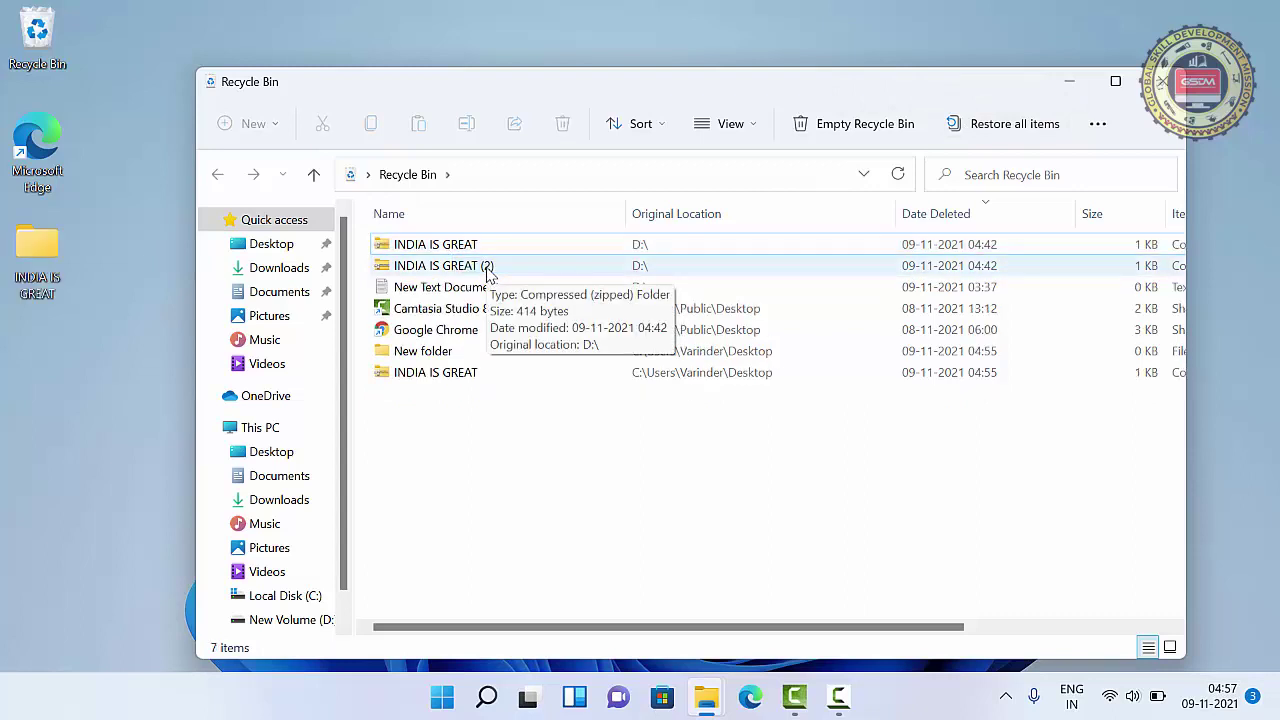
# Restore the zipped INDIA IS GREAT folder deleted from D:\ and the one deleted from the desktop
pyautogui.rightClick(432, 256)
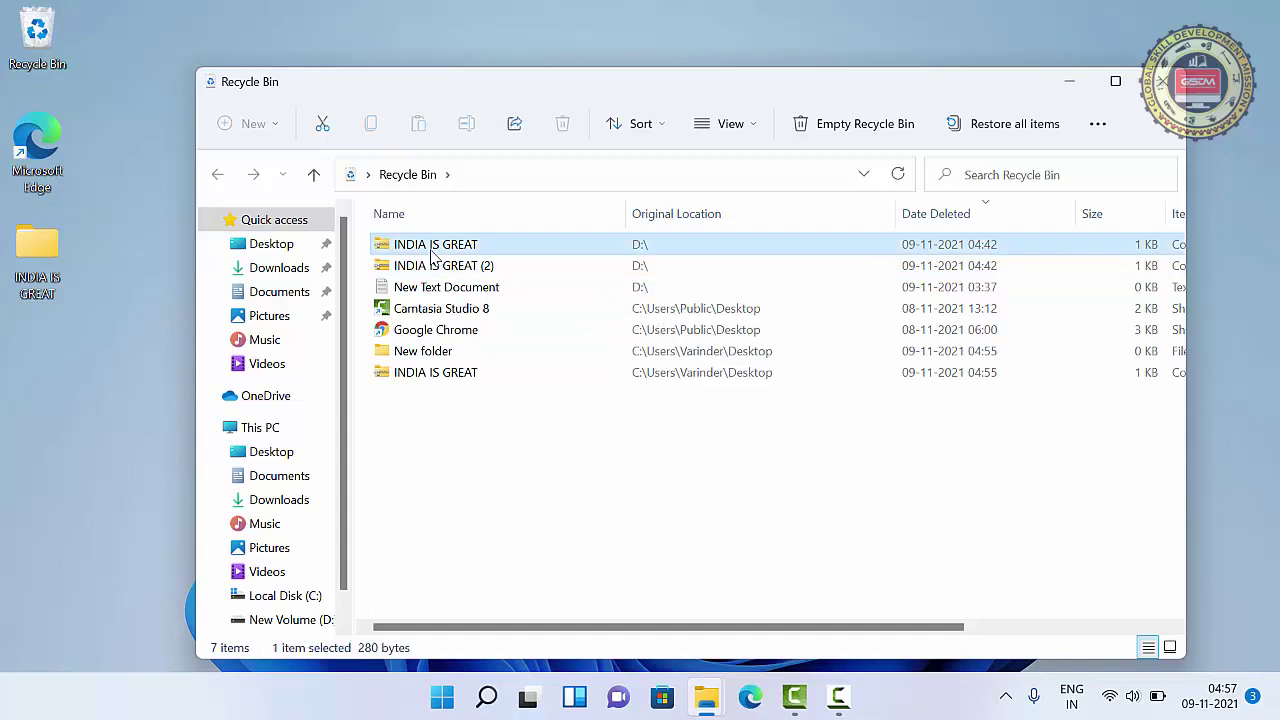
pyautogui.click(450, 265)
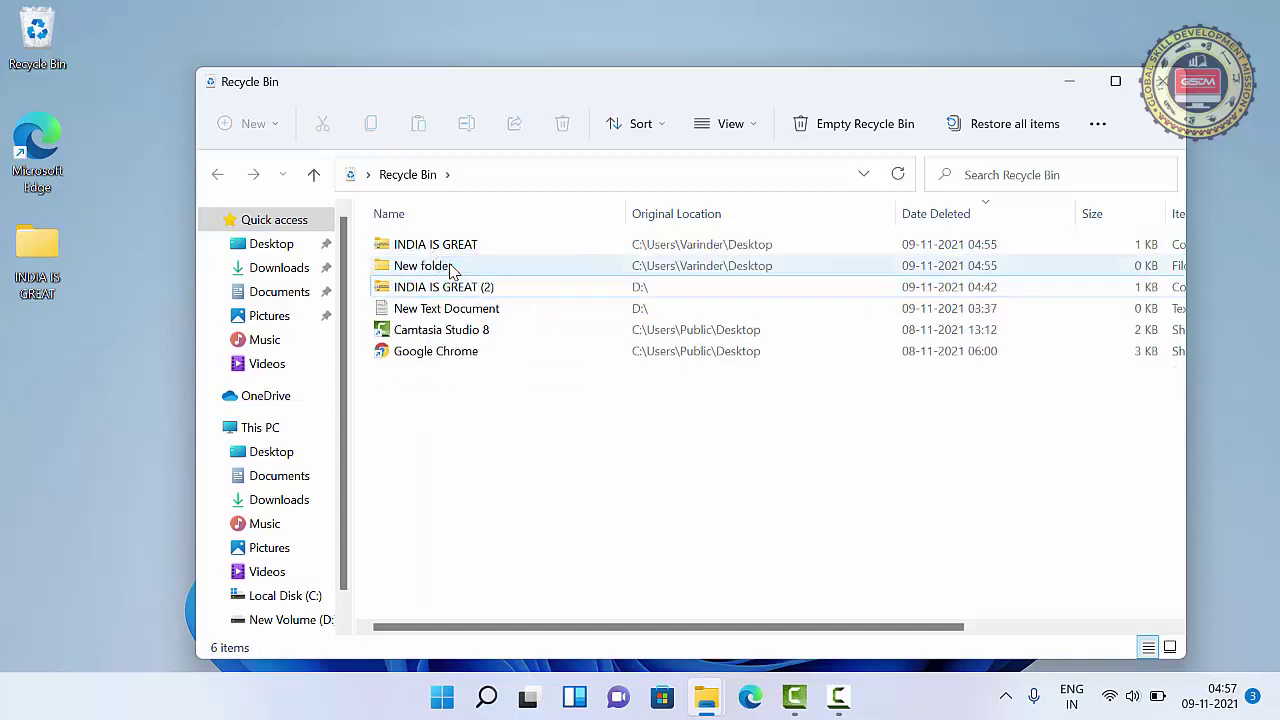
pyautogui.rightClick(449, 250)
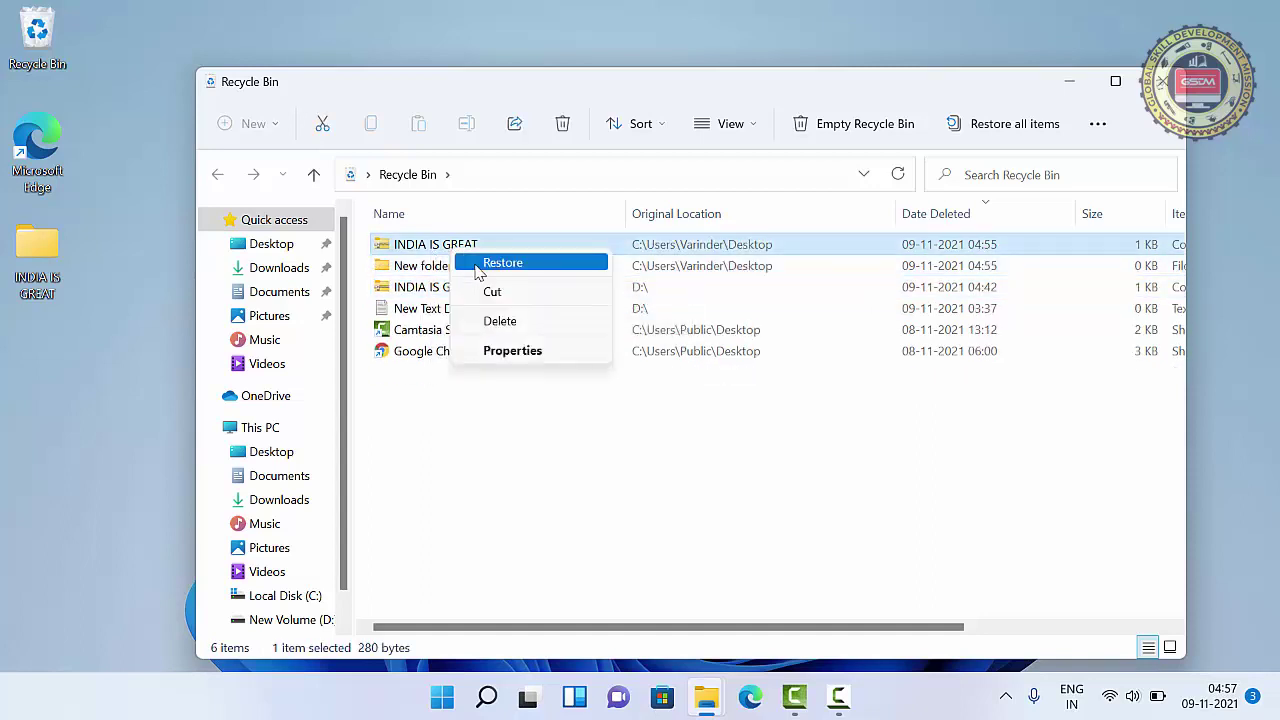
pyautogui.click(476, 261)
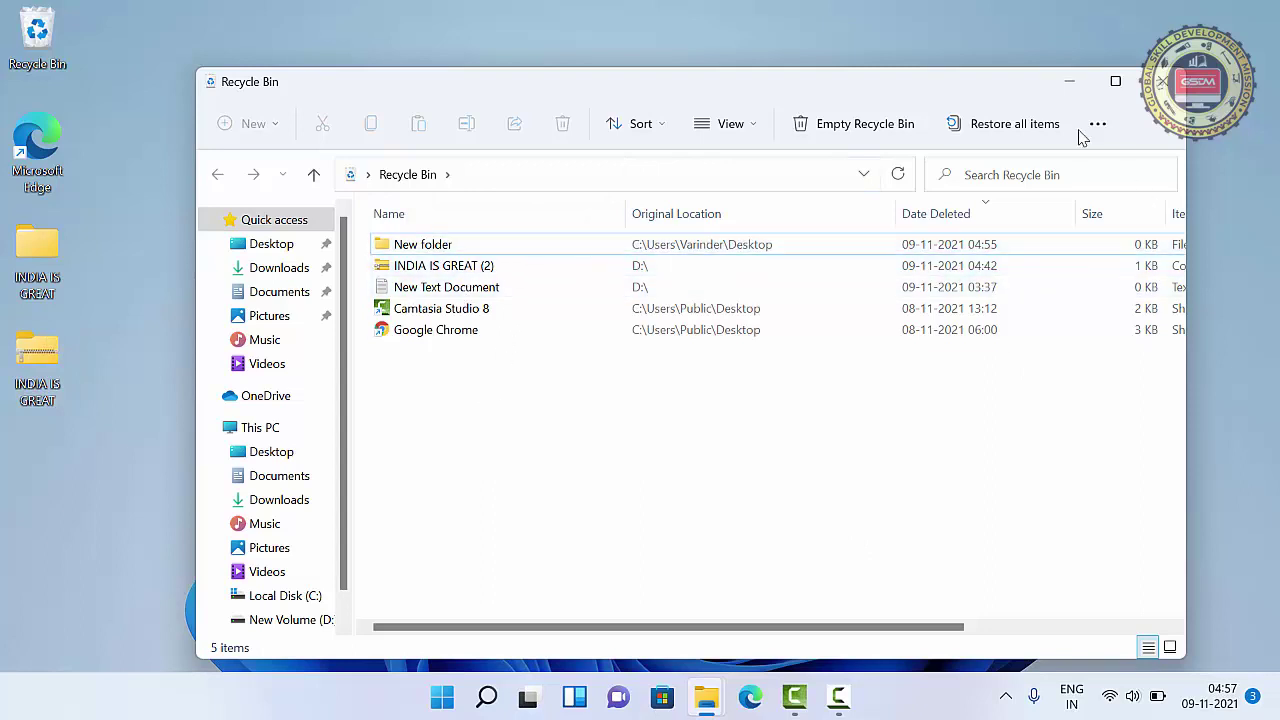
# Restore all remaining Recycle Bin items, granting administrator permission for both shortcuts that belong to the Public Desktop
pyautogui.click(1015, 124)
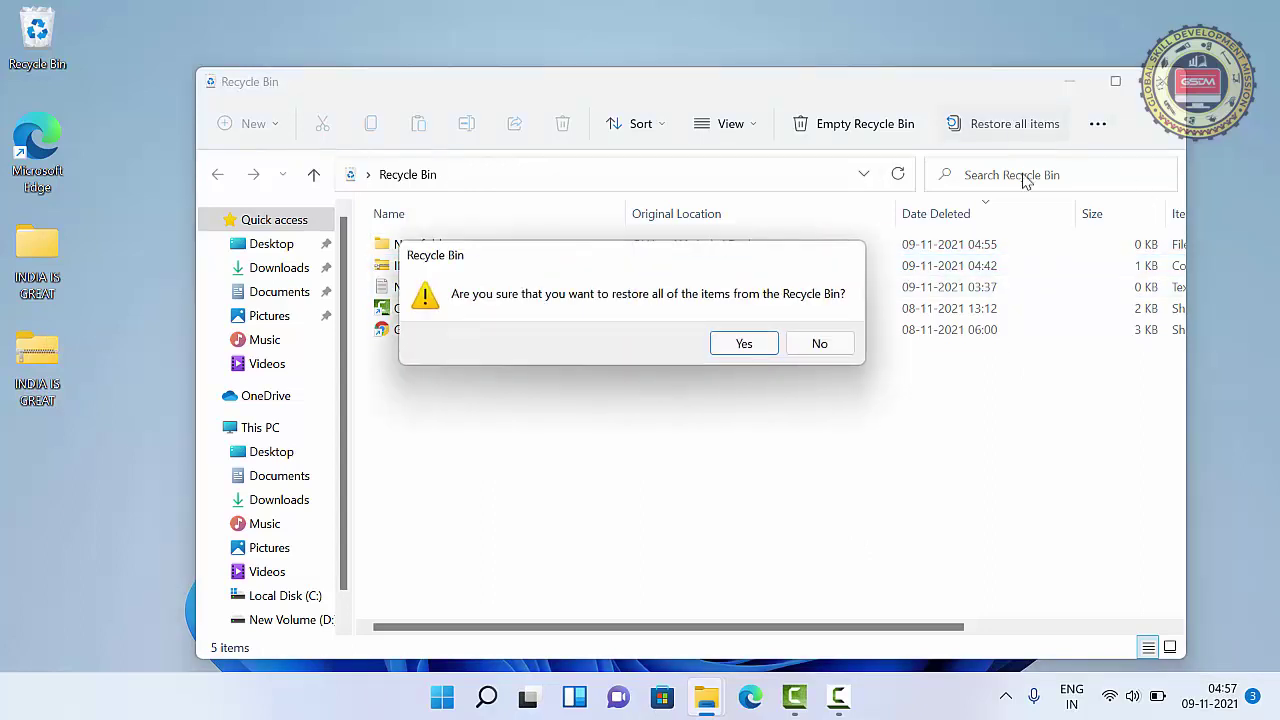
pyautogui.click(744, 343)
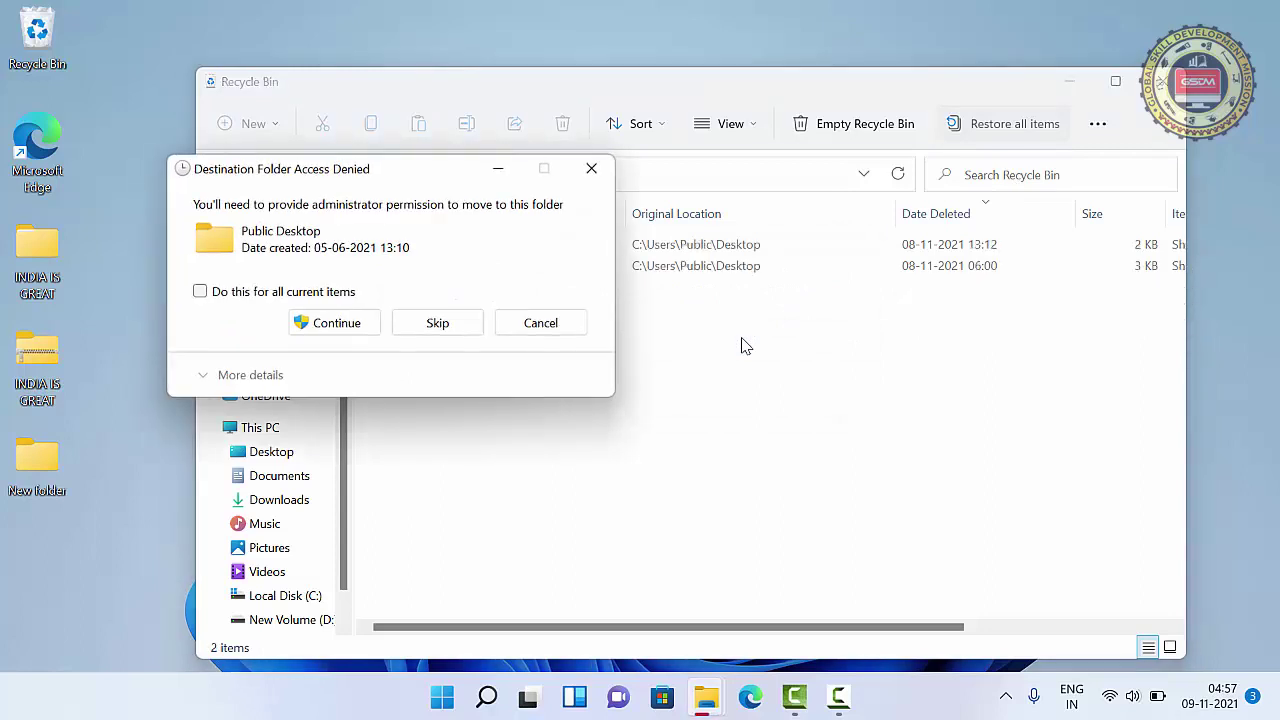
pyautogui.click(326, 323)
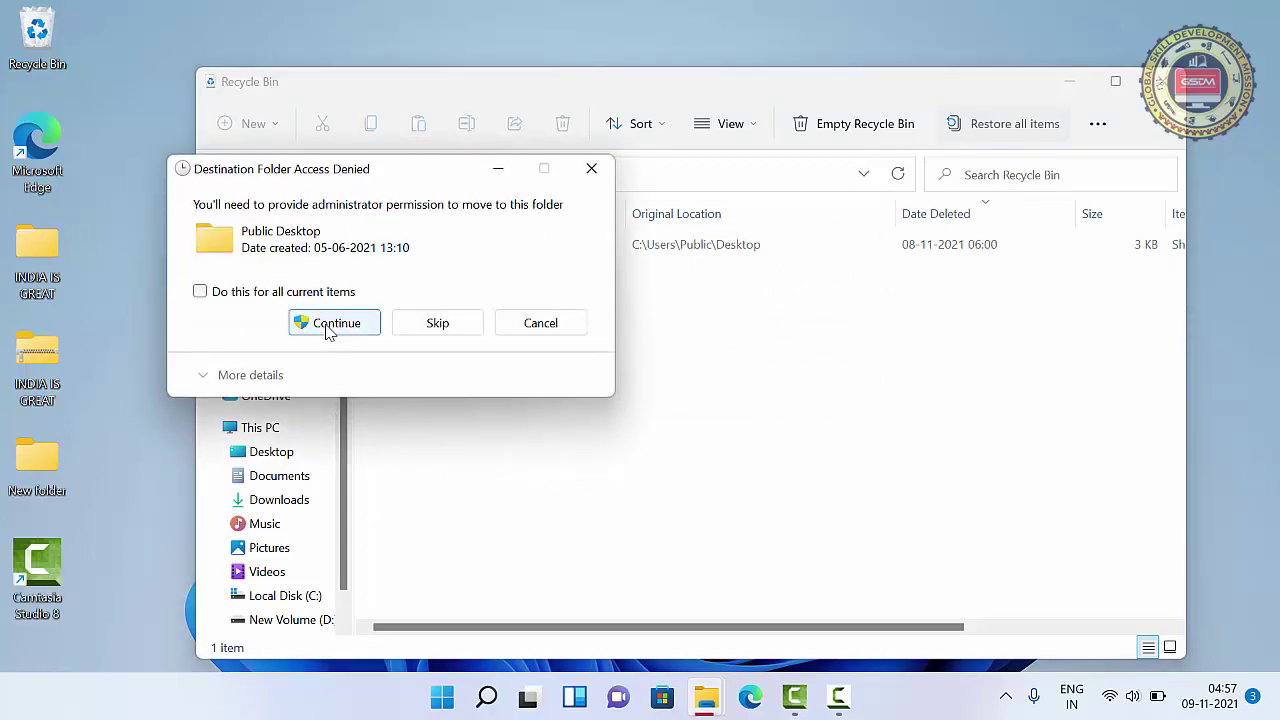
pyautogui.click(326, 323)
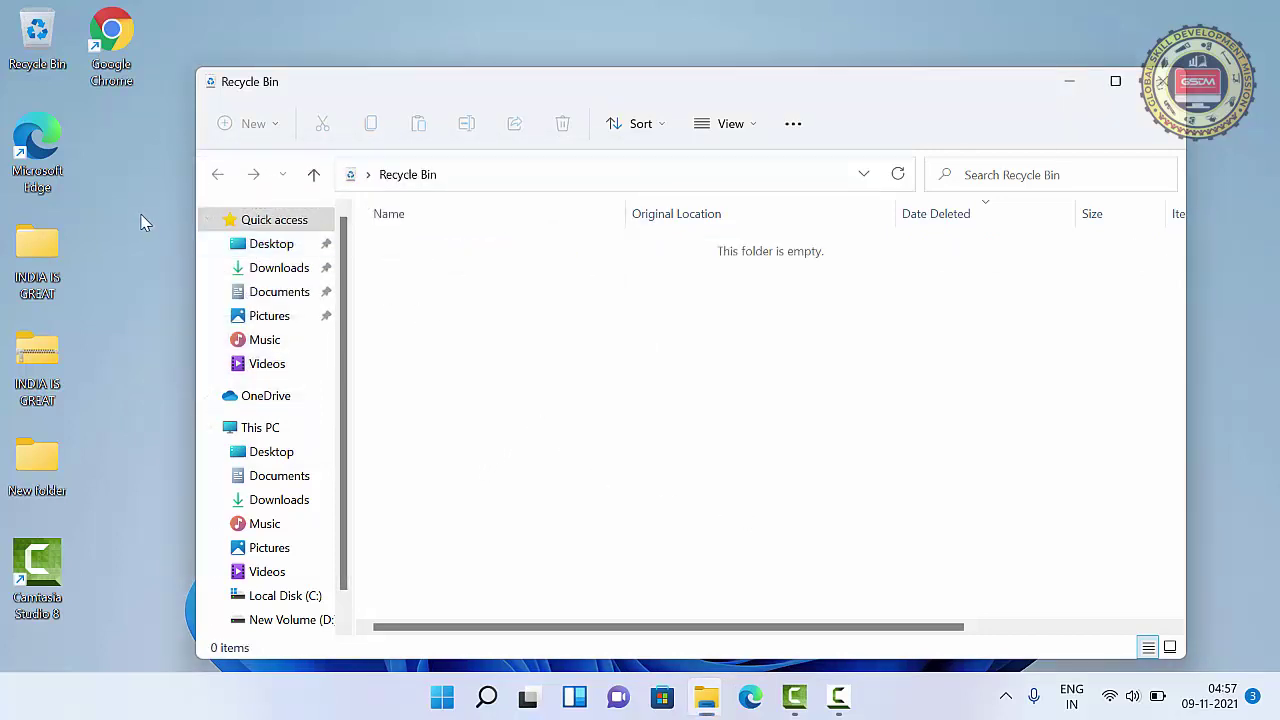
# Move Microsoft Edge, both INDIA IS GREAT folders, New folder and Google Chrome from the desktop into the Recycle Bin
pyautogui.moveTo(143, 222); pyautogui.dragTo(26, 600)
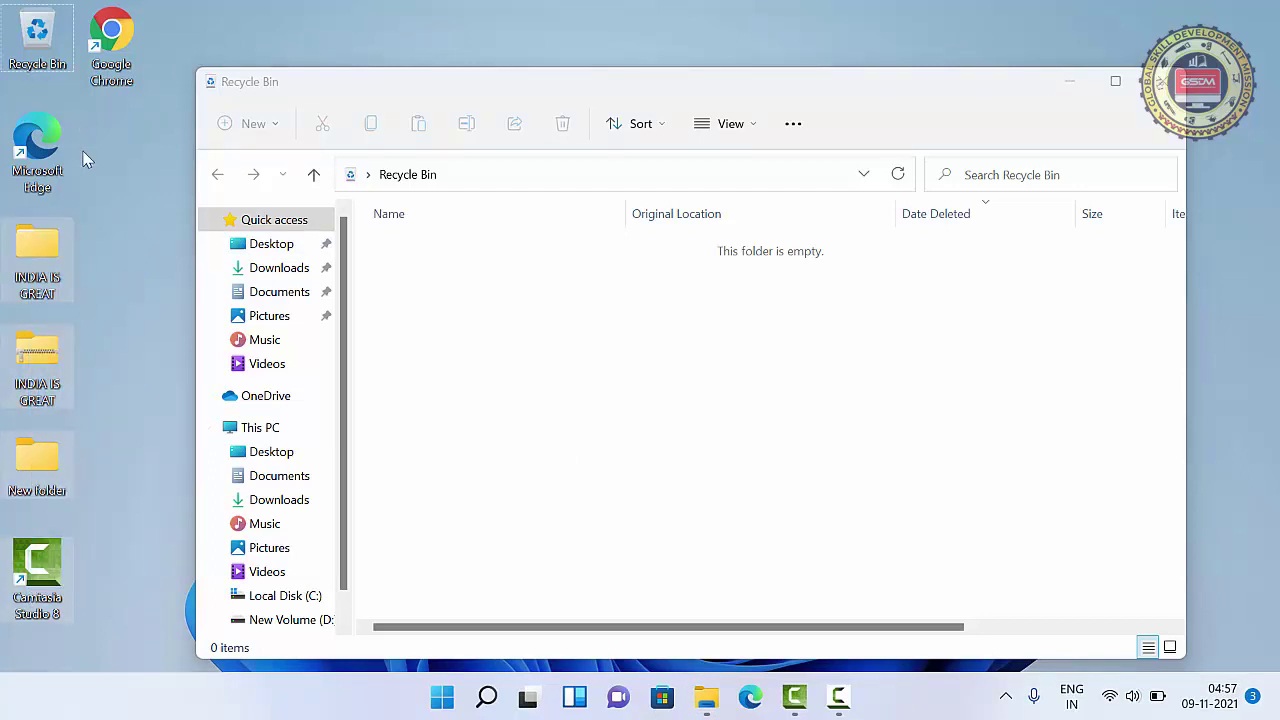
pyautogui.moveTo(82, 130); pyautogui.dragTo(32, 490)
pyautogui.moveTo(14, 198); pyautogui.dragTo(32, 40)
pyautogui.moveTo(115, 55); pyautogui.dragTo(32, 42)
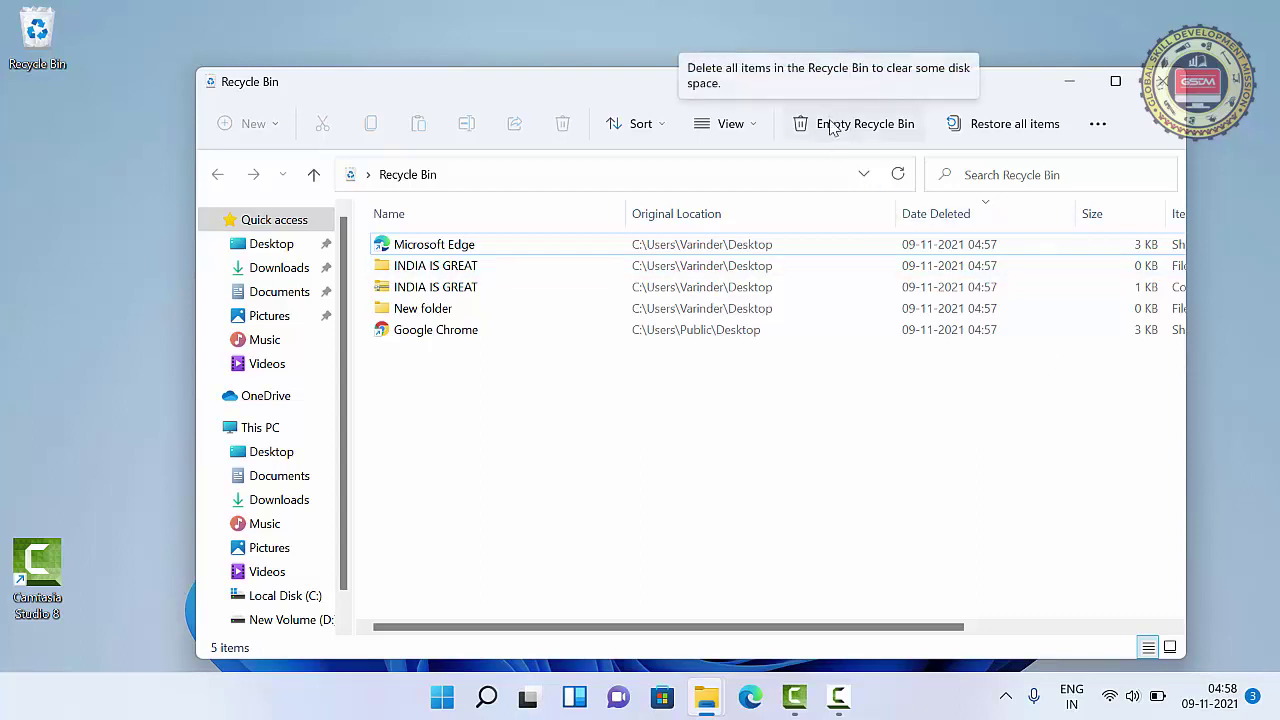
# Permanently delete the unzipped INDIA IS GREAT folder from the Recycle Bin
pyautogui.rightClick(455, 262)
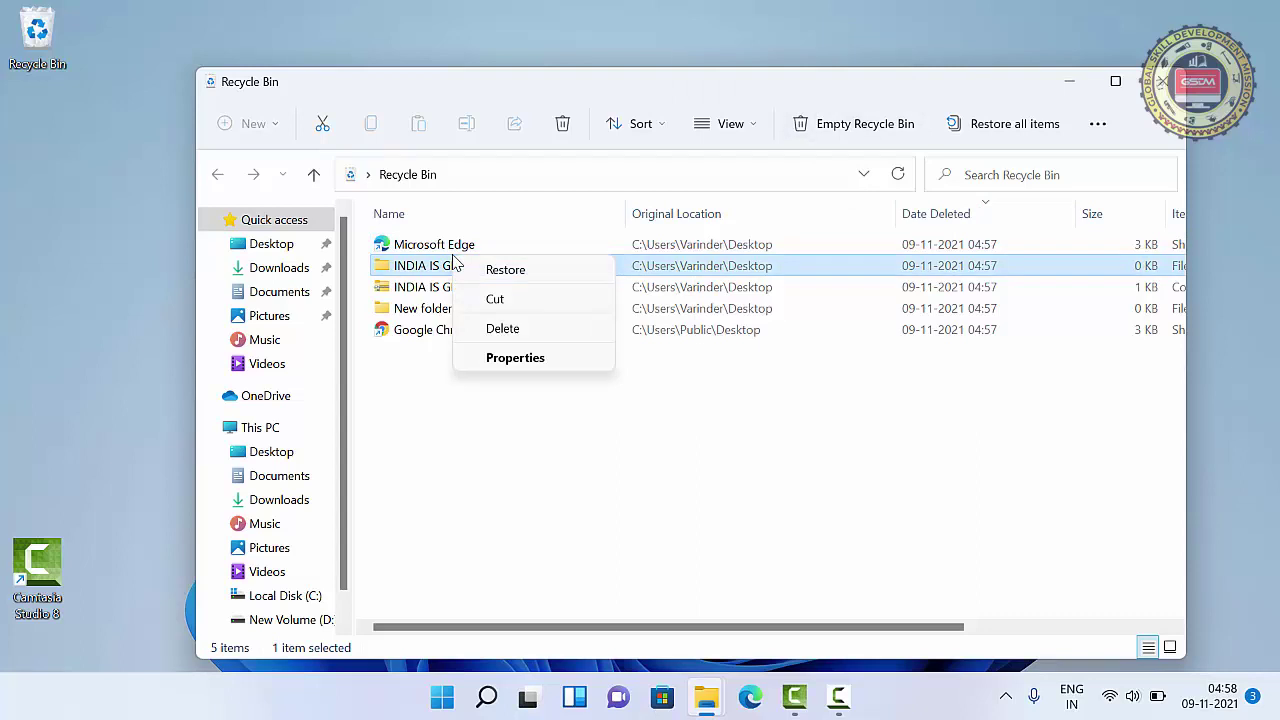
pyautogui.click(502, 330)
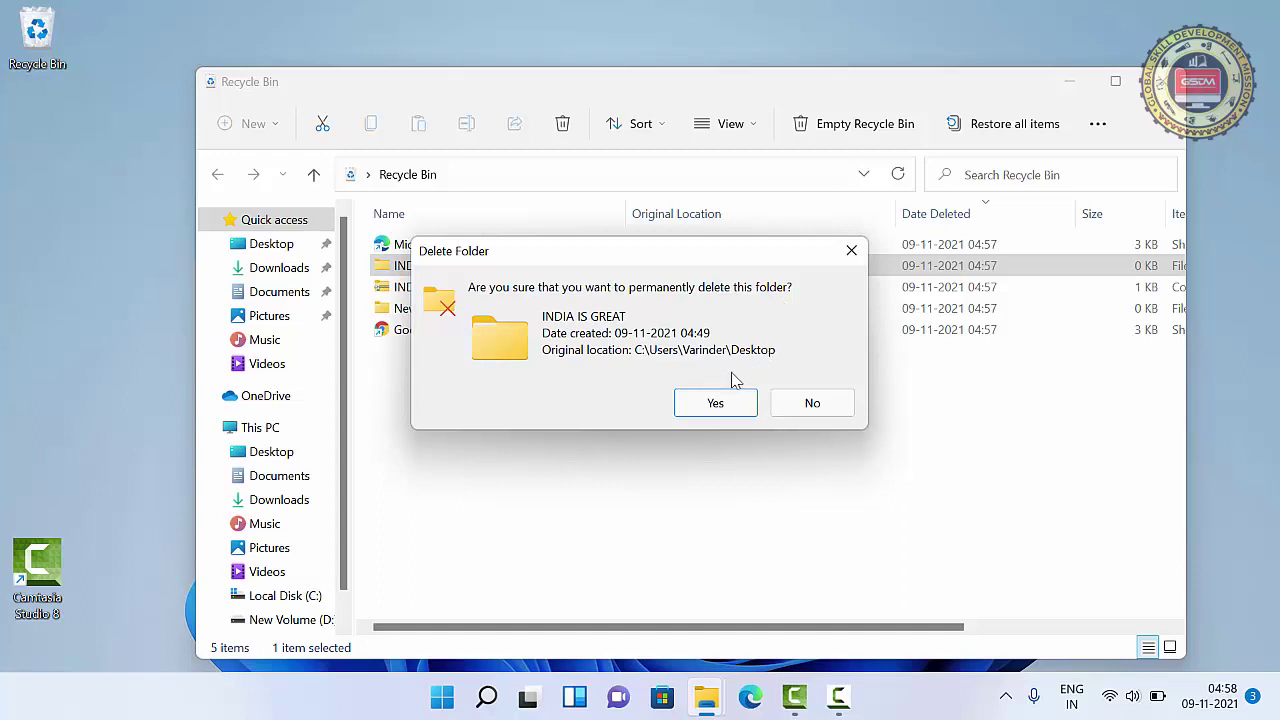
pyautogui.click(716, 402)
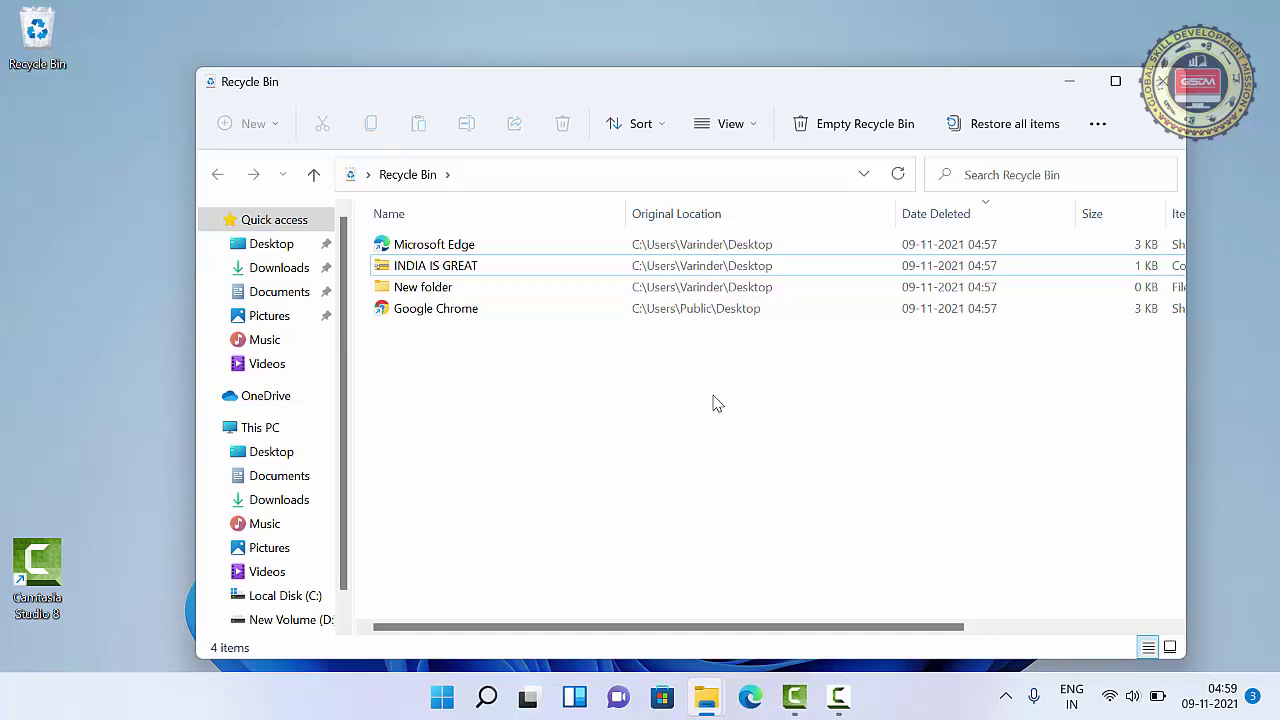
# Empty the Recycle Bin, permanently deleting everything left in it, and close its window
pyautogui.click(817, 131)
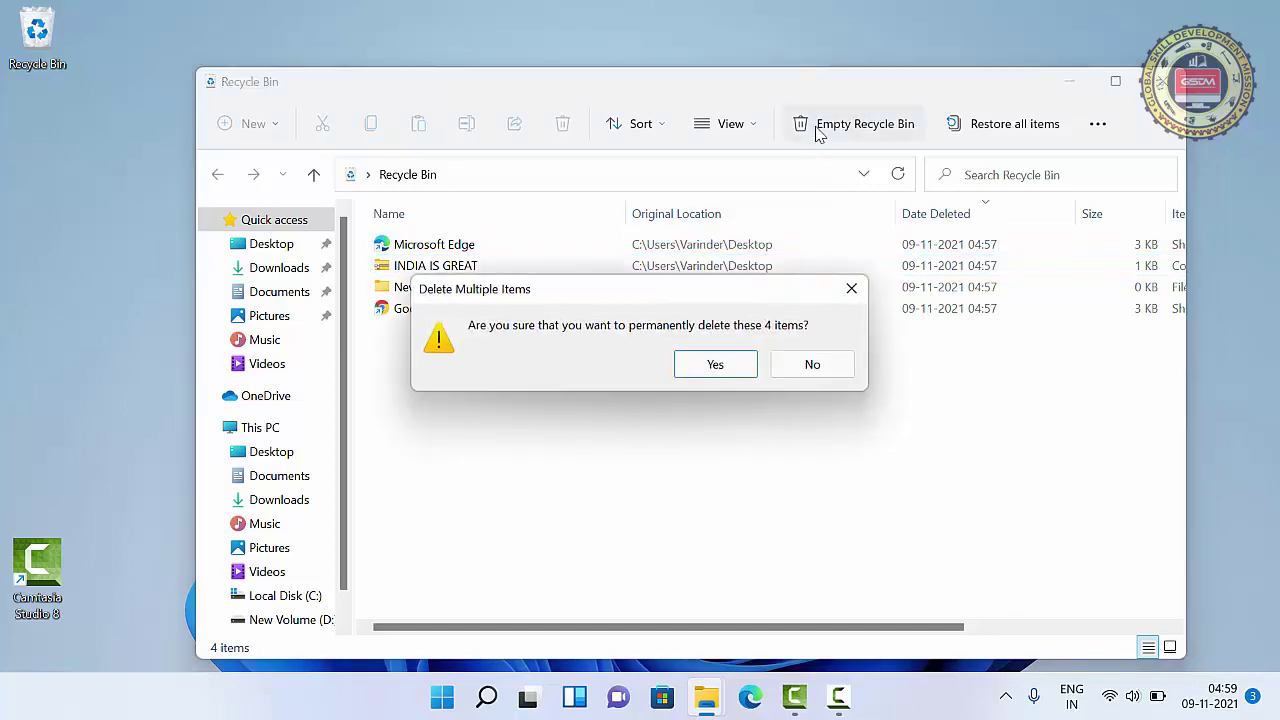
pyautogui.click(746, 364)
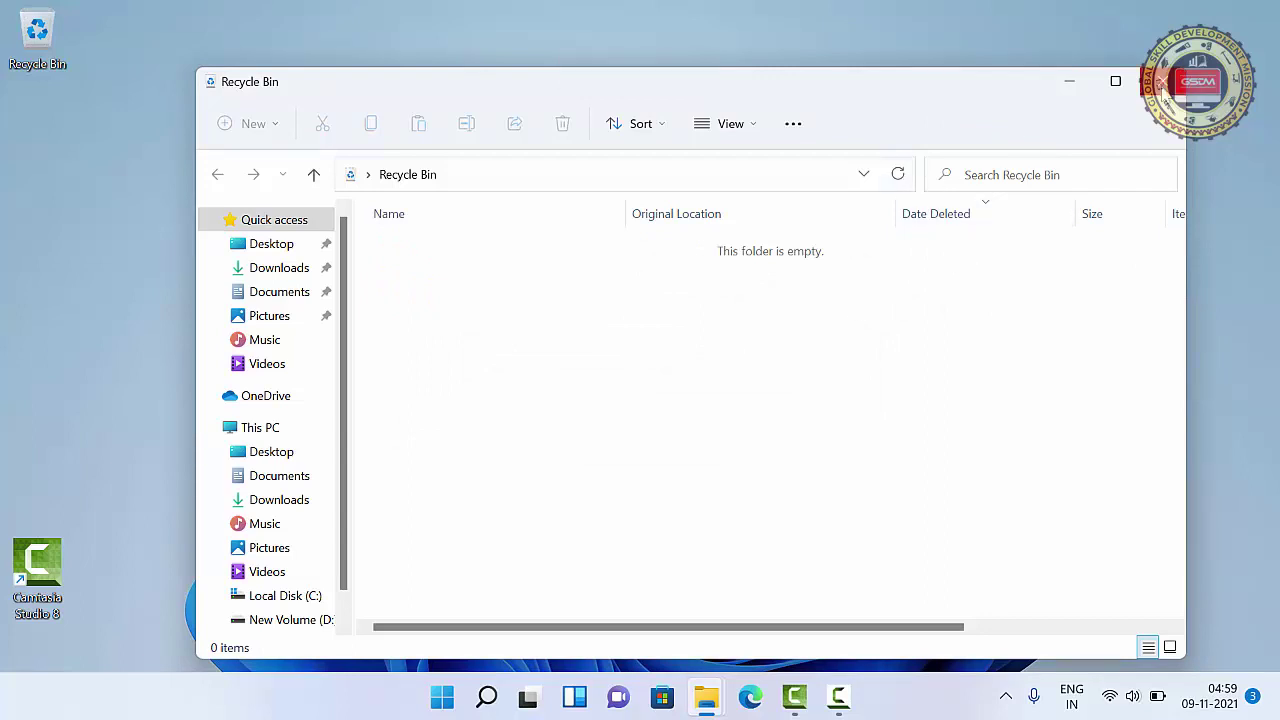
pyautogui.click(1161, 82)
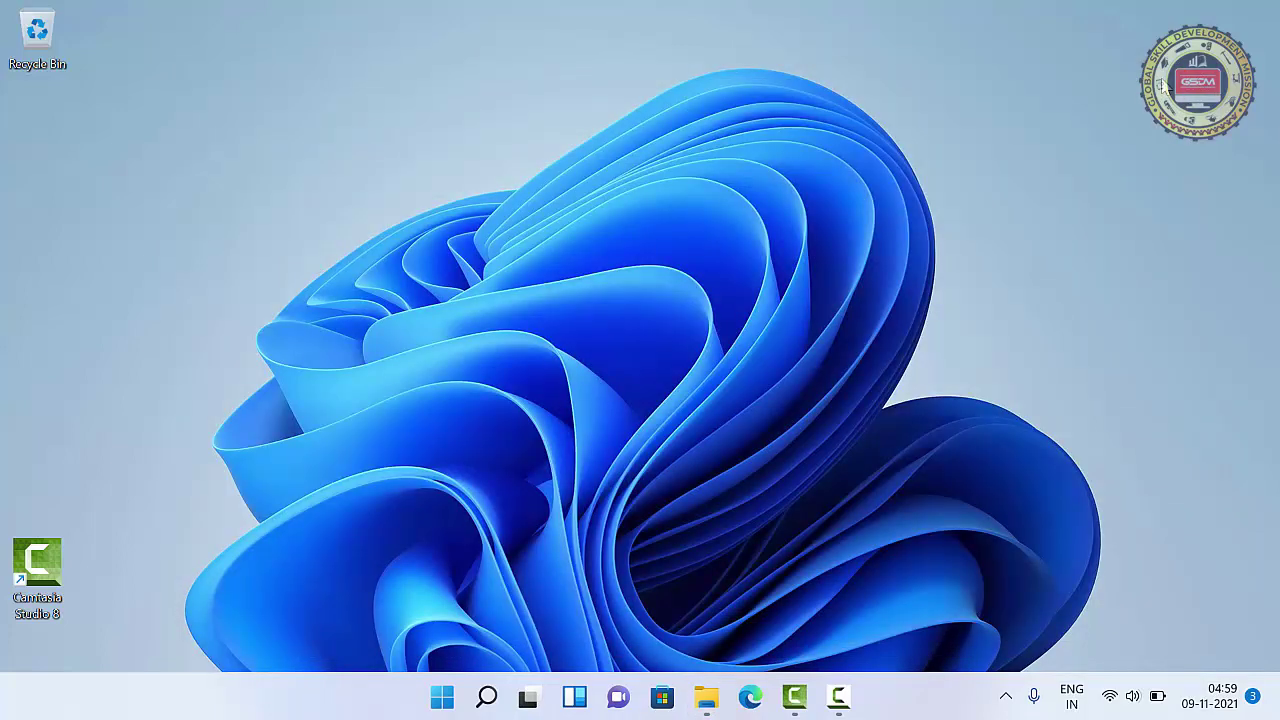